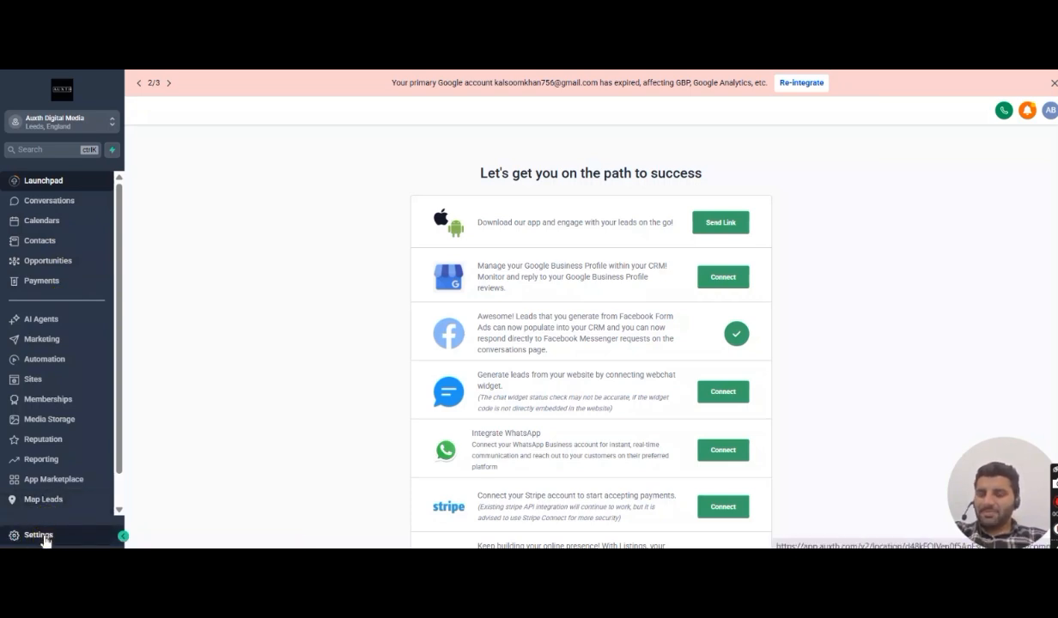
# - Open the My Staff settings and review the listed team members and their user types
pyautogui.click(38, 536)
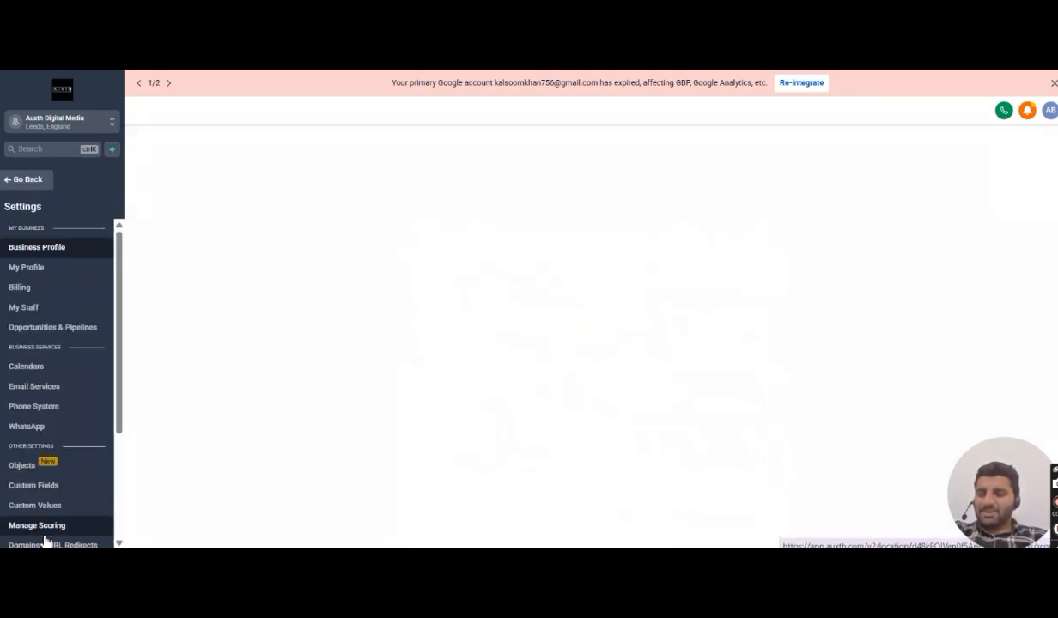
pyautogui.click(36, 316)
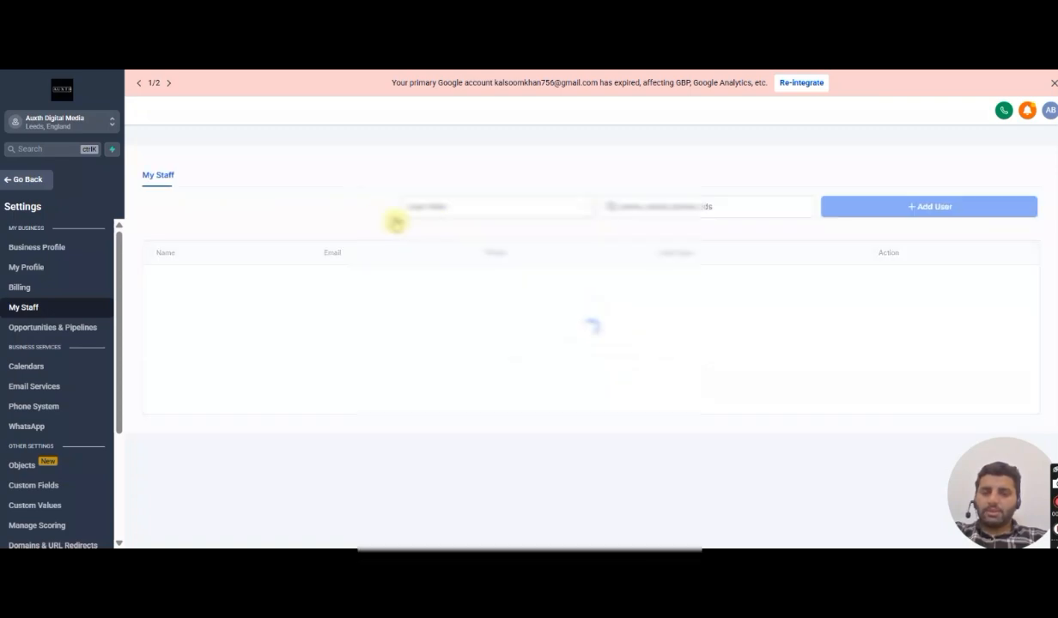
pyautogui.scroll(-1, 239, 323)
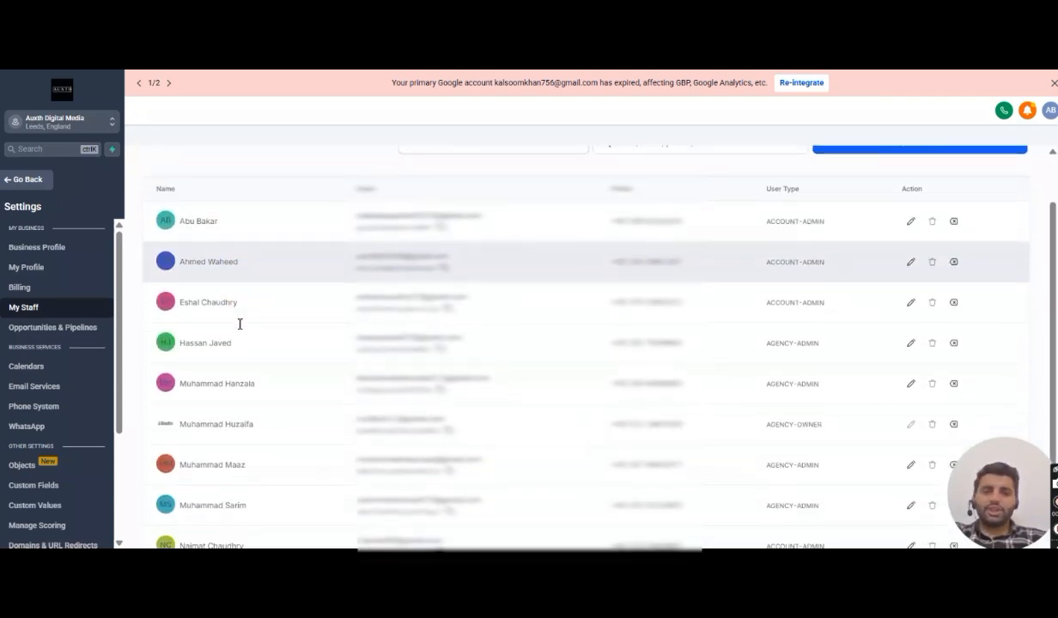
pyautogui.scroll(-1, 205, 302)
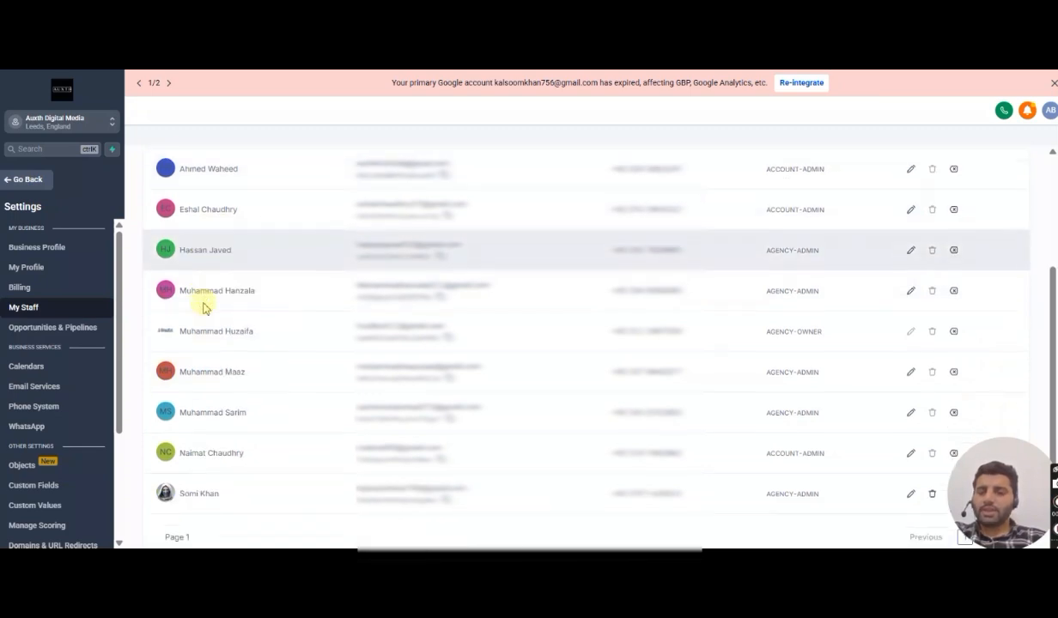
pyautogui.scroll(2, 473, 253)
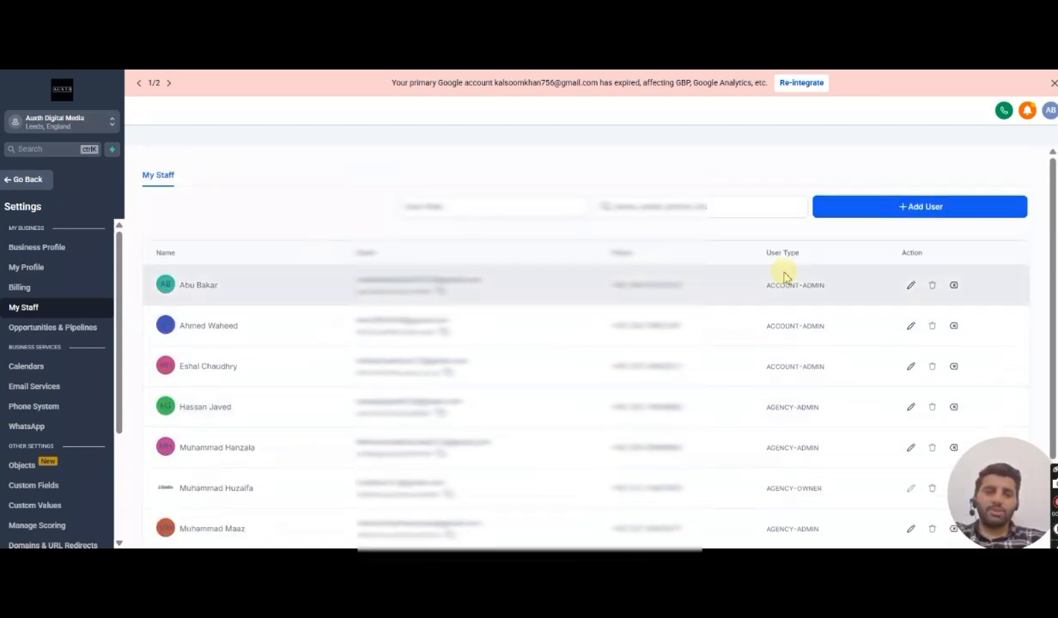
pyautogui.scroll(-1, 784, 275)
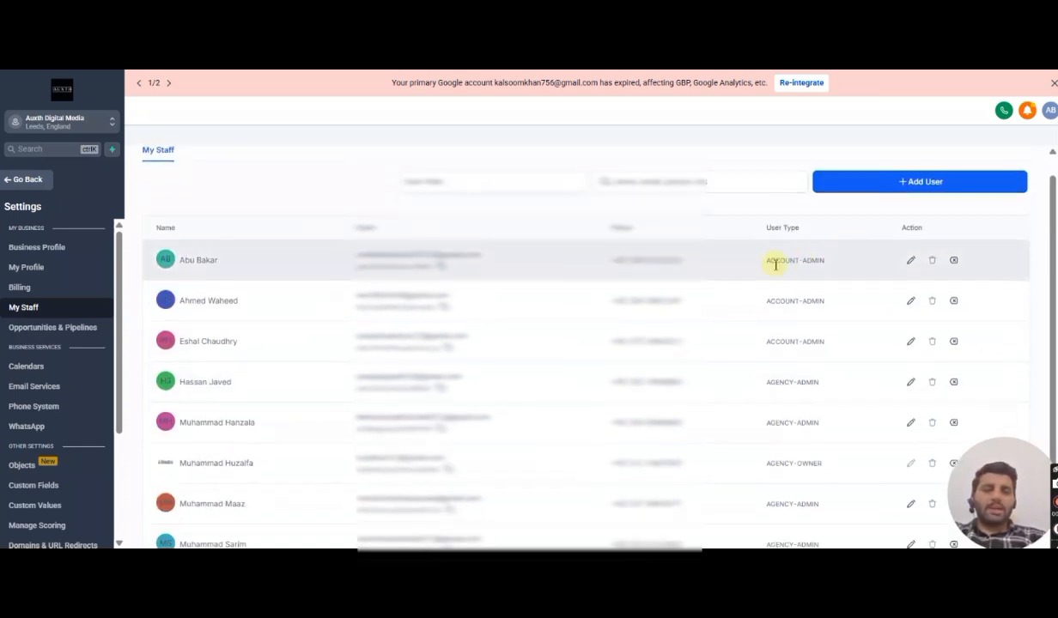
pyautogui.scroll(-3, 776, 265)
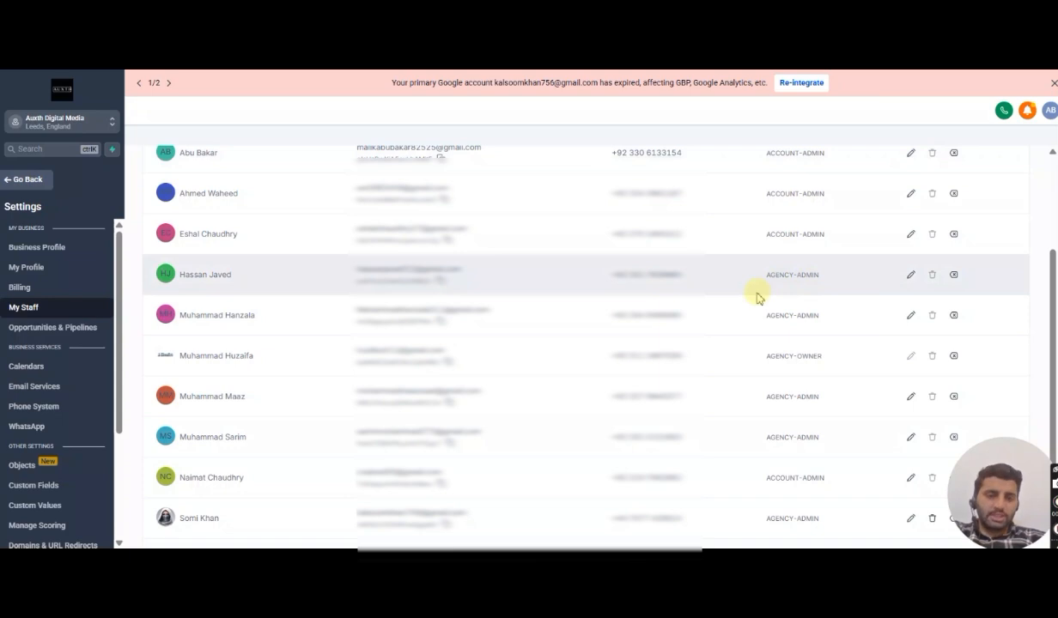
pyautogui.scroll(-1, 758, 298)
pyautogui.scroll(4, 757, 298)
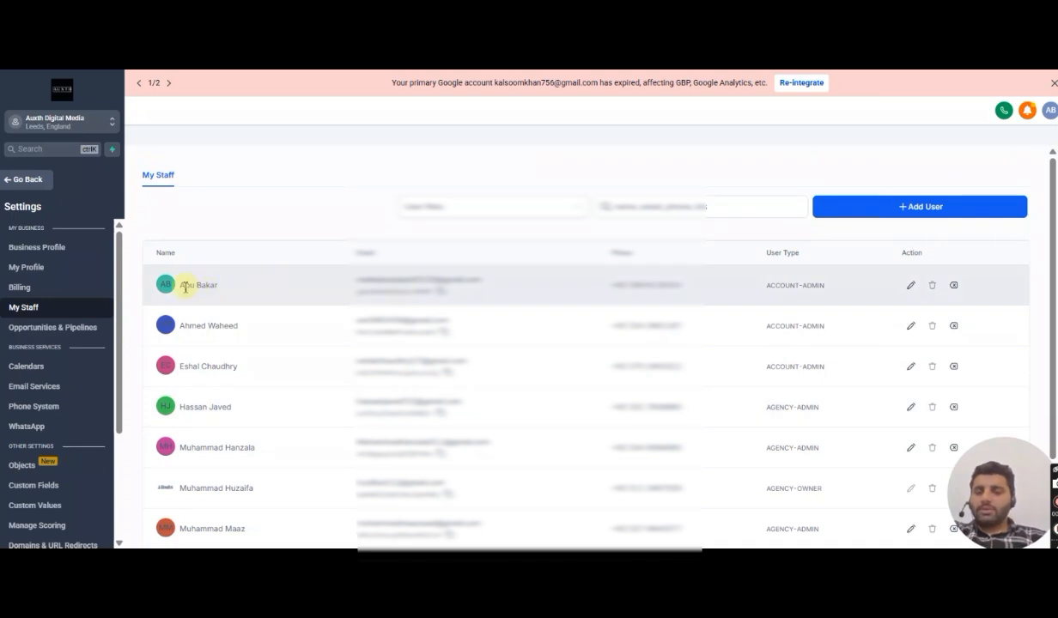
# - Open the first account admin's profile for editing and review the user role and module permissions under Roles & Permissions
pyautogui.click(911, 285)
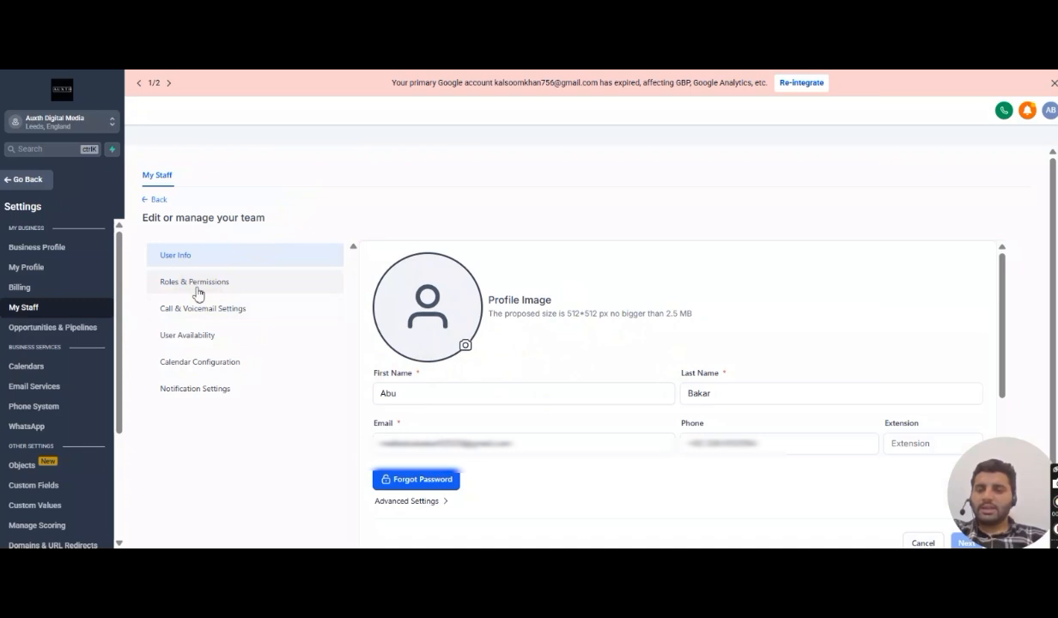
pyautogui.click(197, 294)
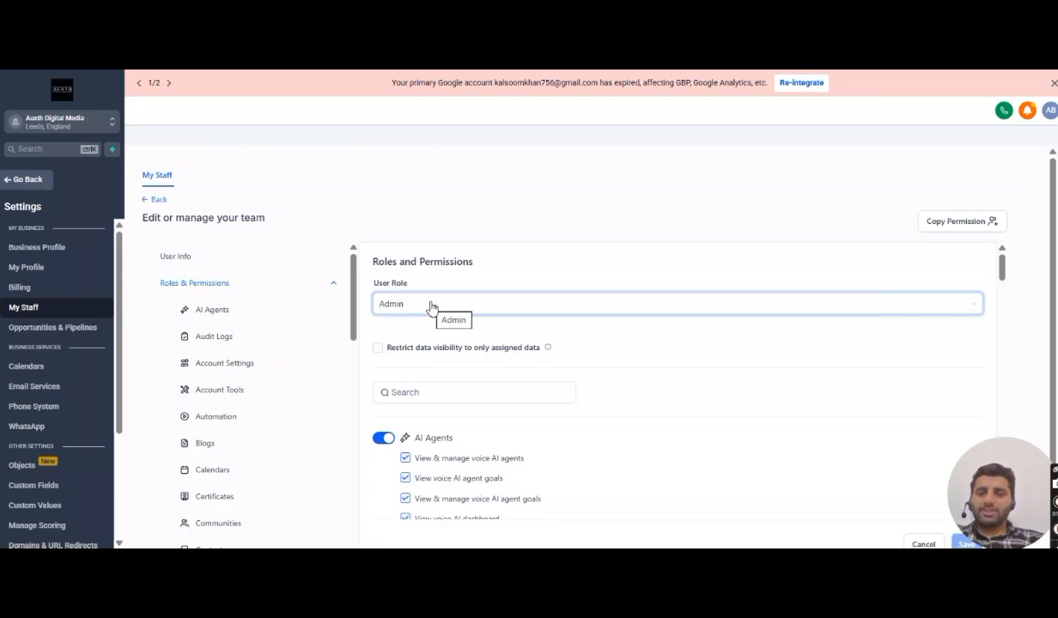
pyautogui.scroll(-2, 431, 307)
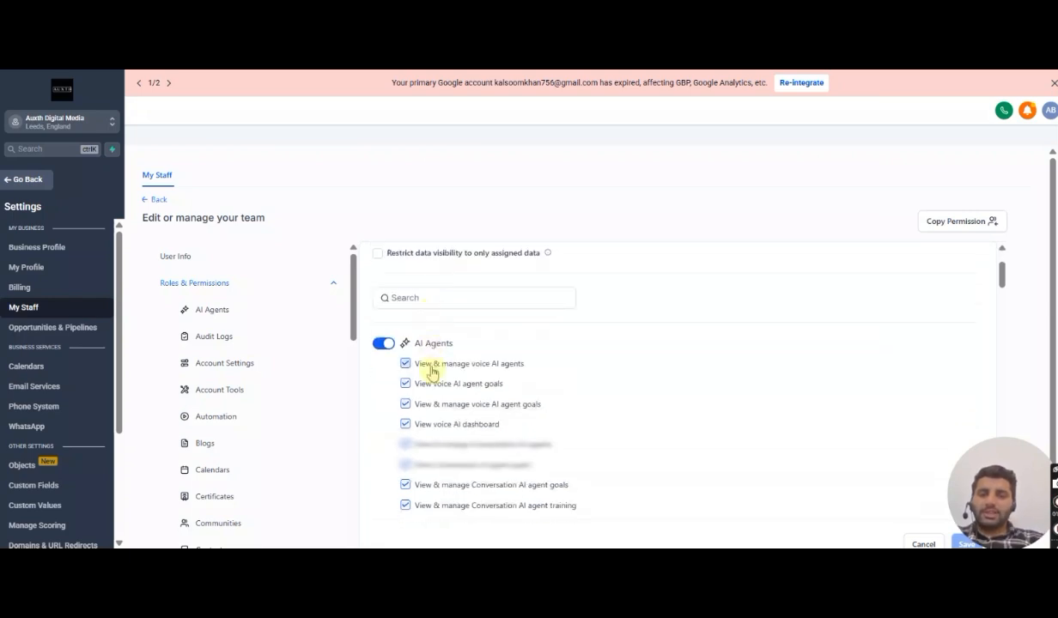
pyautogui.scroll(-1, 432, 371)
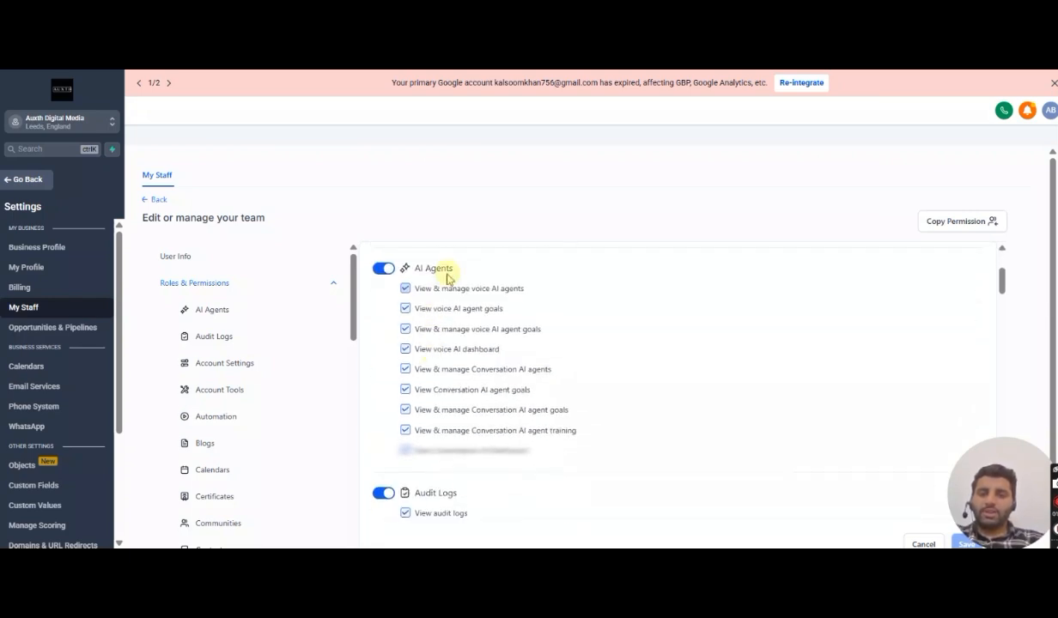
pyautogui.scroll(-2, 437, 479)
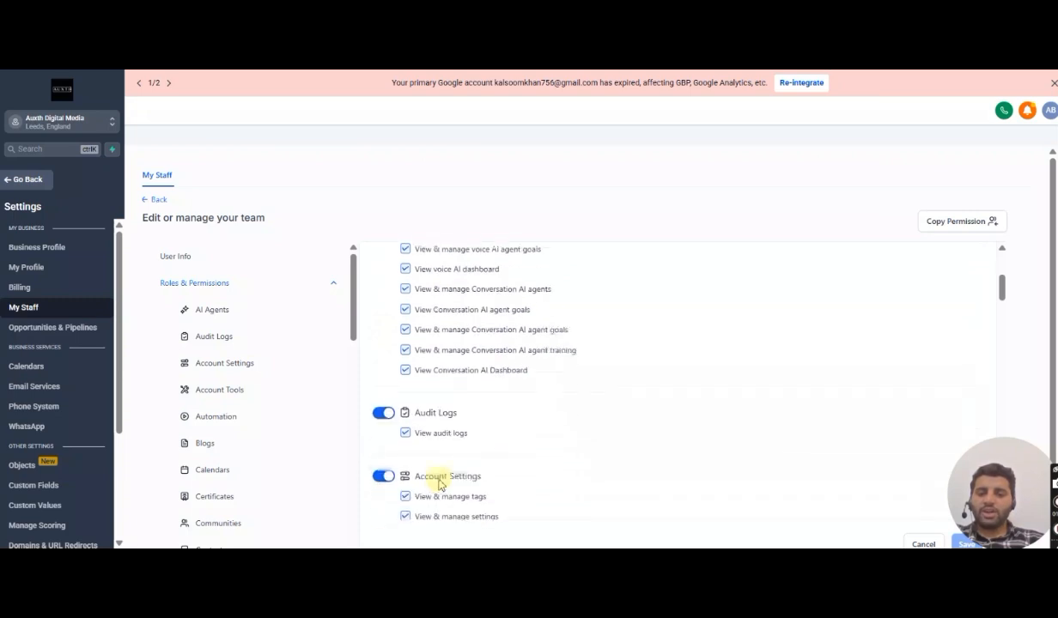
pyautogui.scroll(-4, 438, 485)
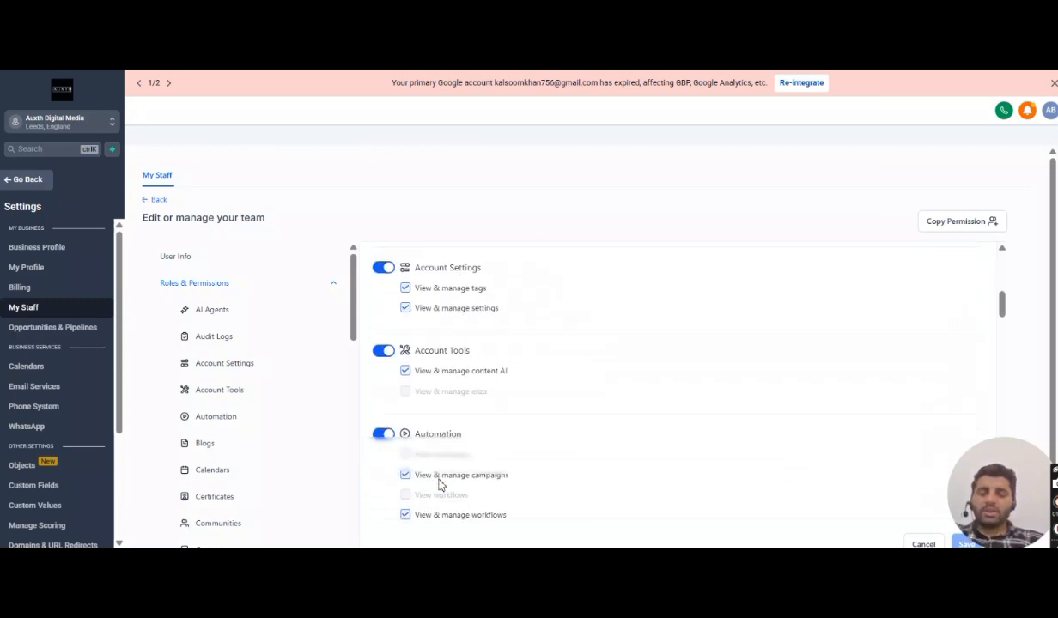
pyautogui.scroll(10, 438, 485)
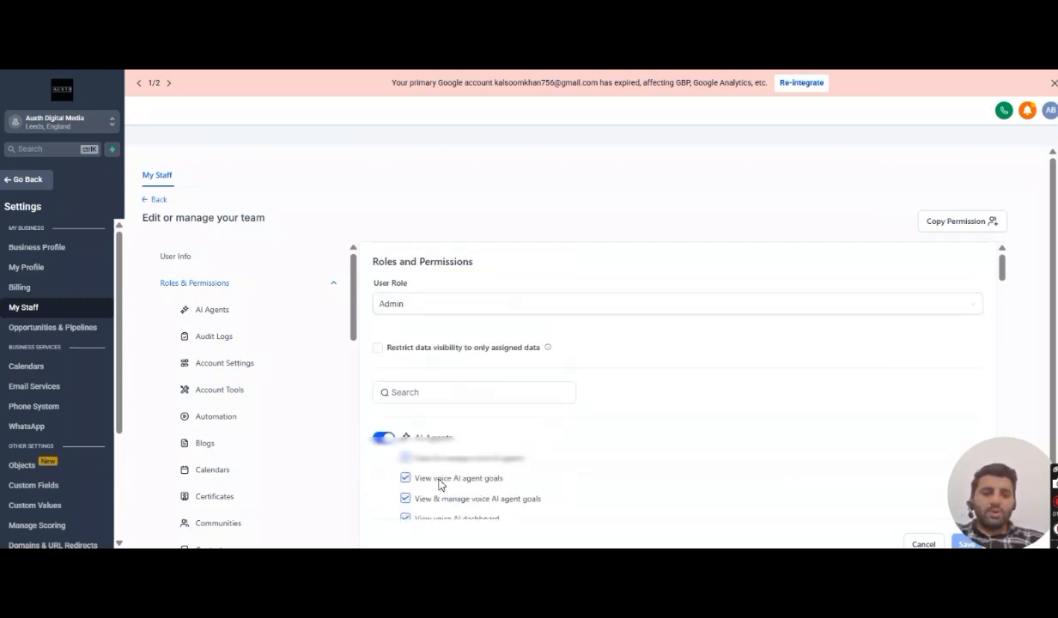
pyautogui.scroll(-2, 383, 440)
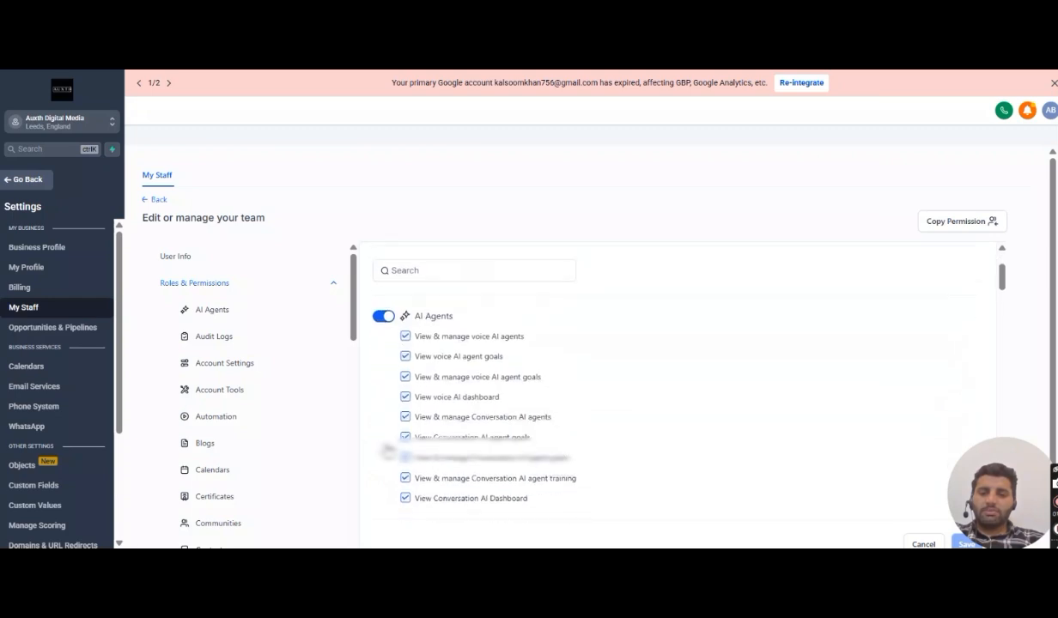
# - Try to turn off the AI Agents permissions for this staff member and save the change
pyautogui.click(384, 317)
pyautogui.scroll(-5, 657, 316)
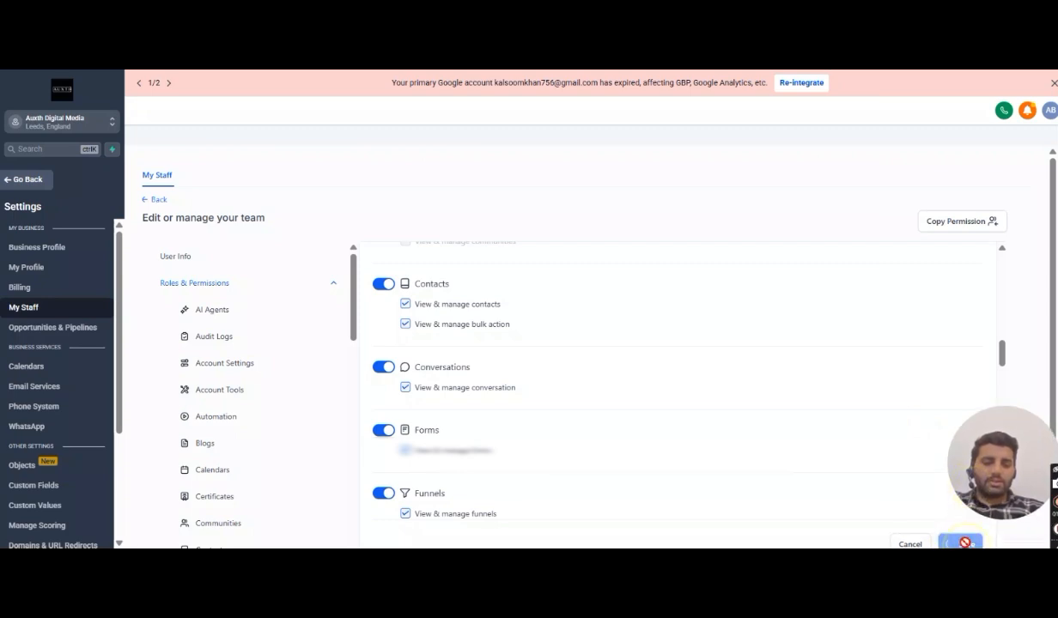
pyautogui.moveTo(990, 465); pyautogui.dragTo(993, 487)
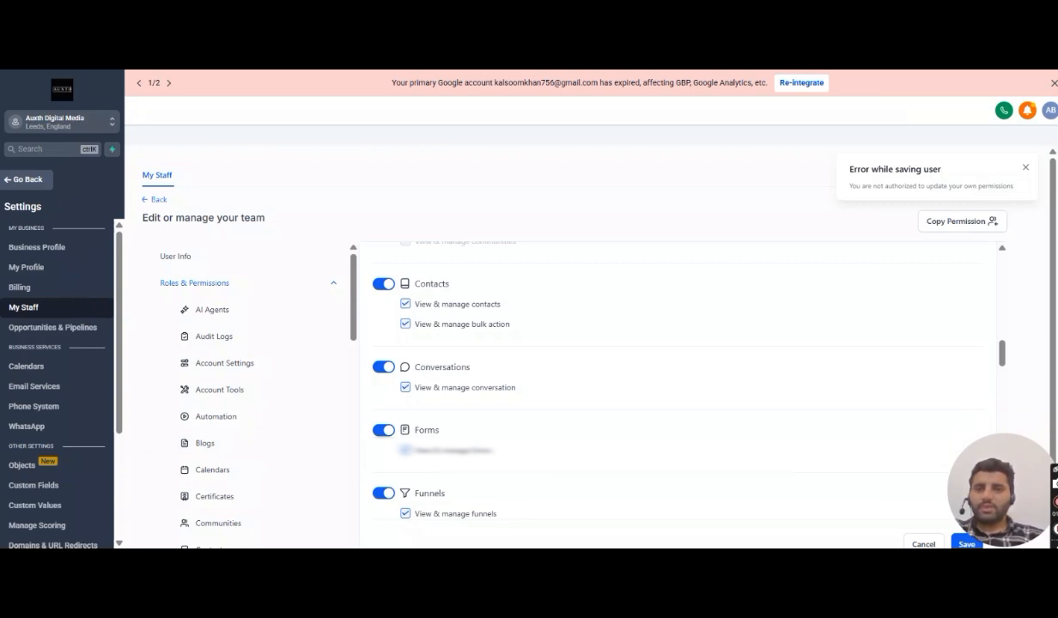
# - Leave the settings and open the Voice AI page of the AI Agents area
pyautogui.hotkey('ctrl', 't')
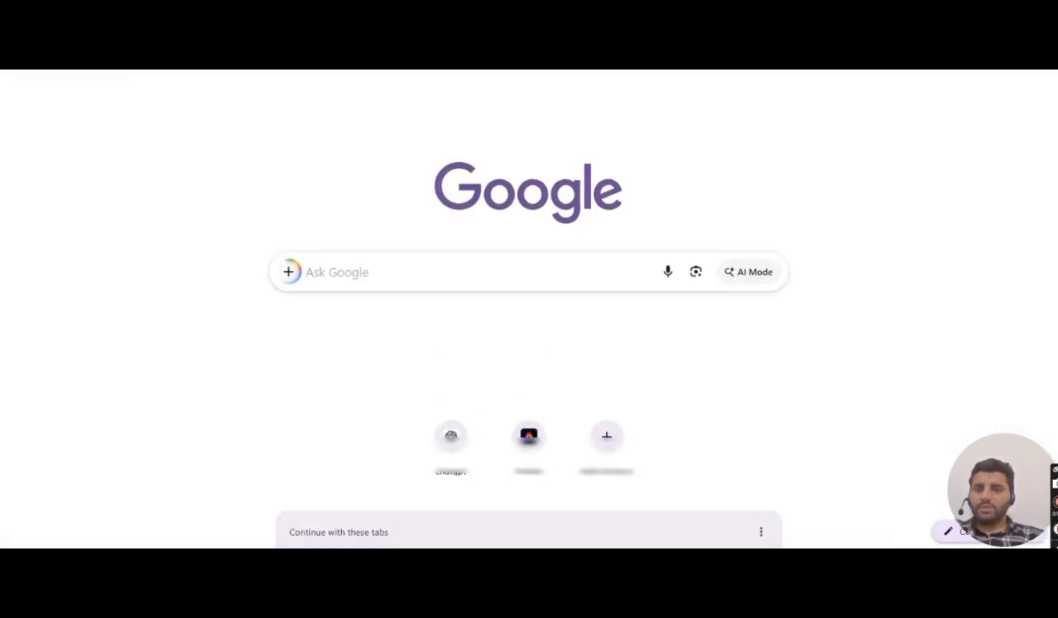
pyautogui.hotkey('ctrl', 'w')
pyautogui.click(30, 178)
pyautogui.click(39, 327)
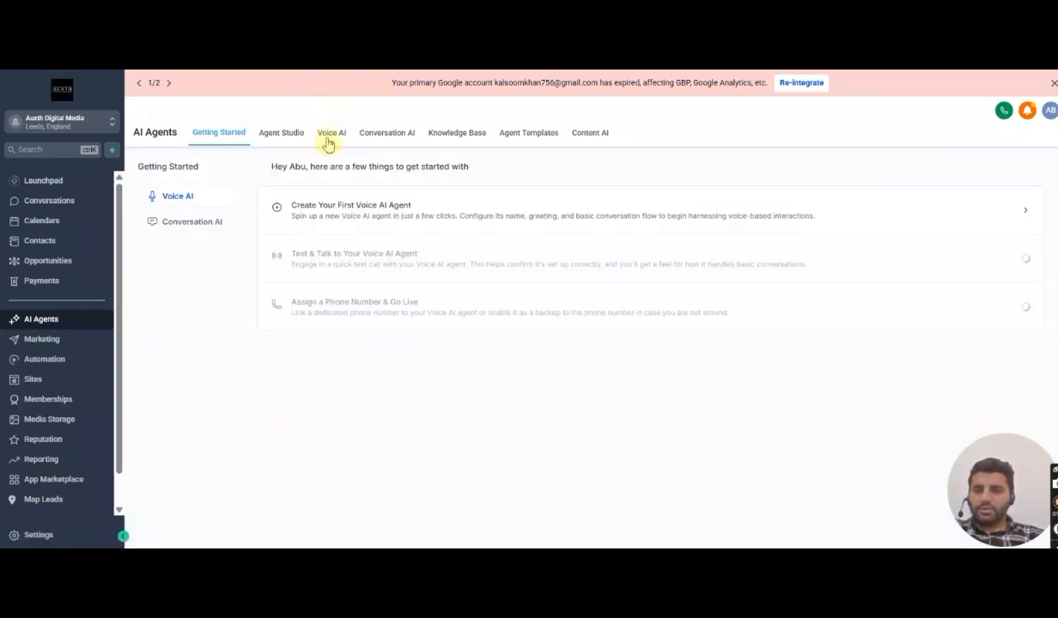
pyautogui.click(328, 141)
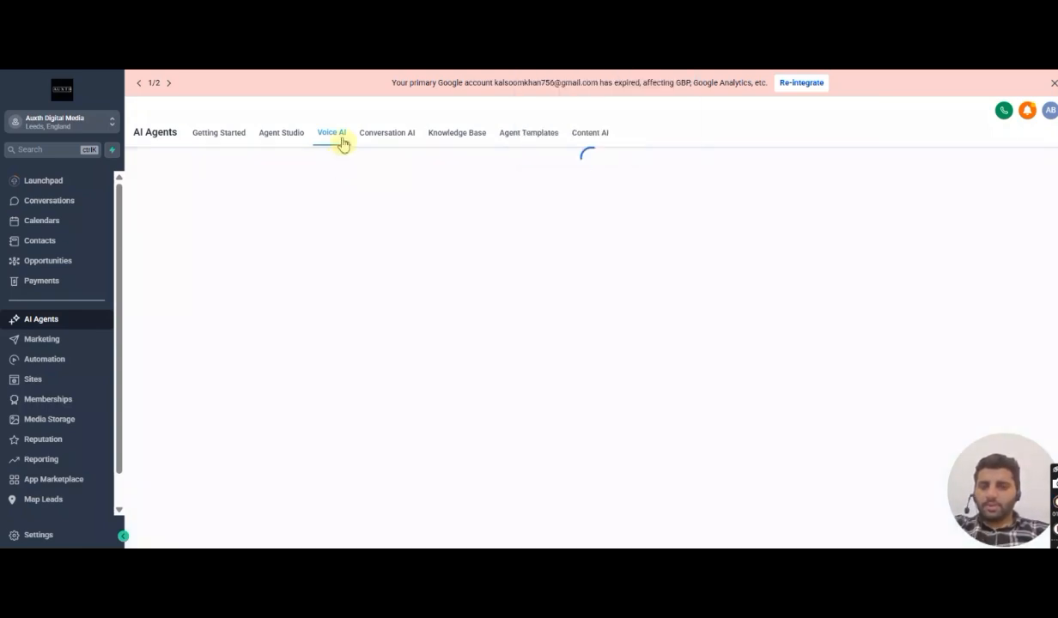
# - Switch to the tab showing the Phone System settings and change its sub-account to Auxth Digital Media
pyautogui.click(447, 86)
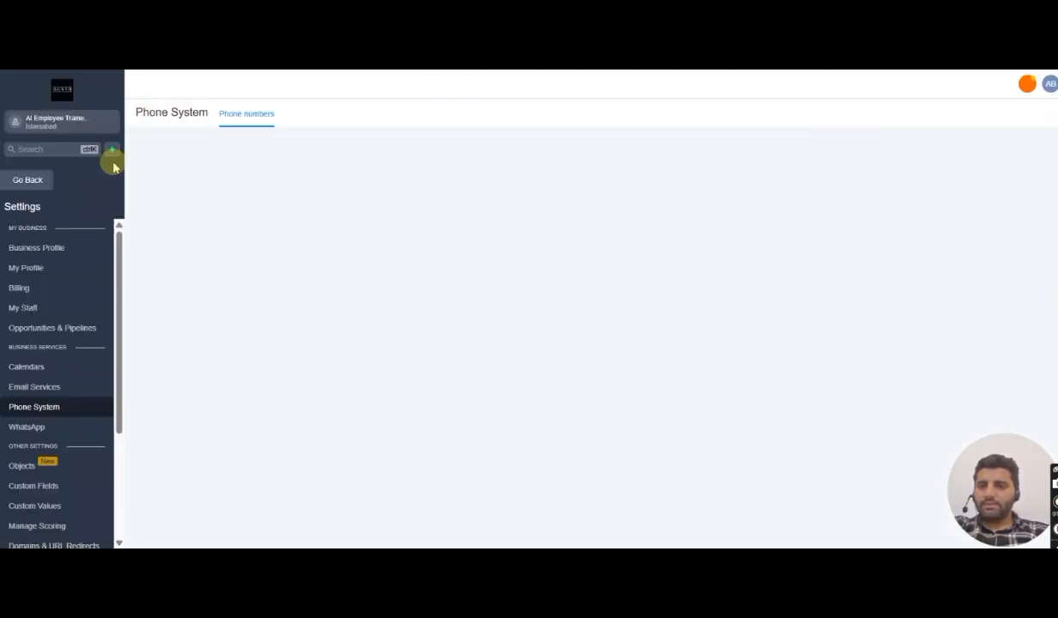
pyautogui.click(86, 121)
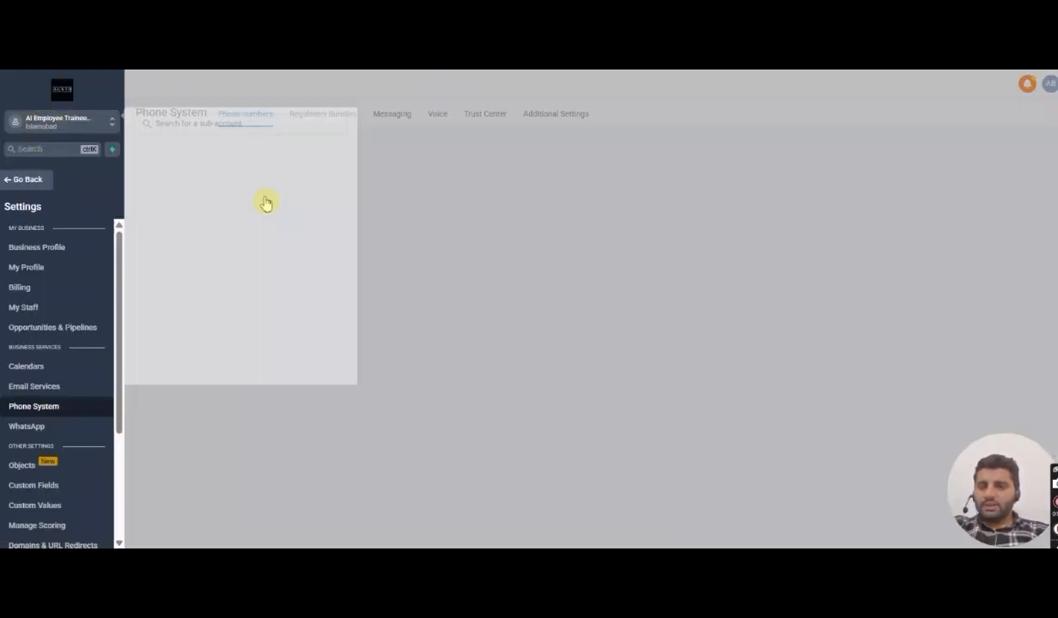
pyautogui.click(186, 271)
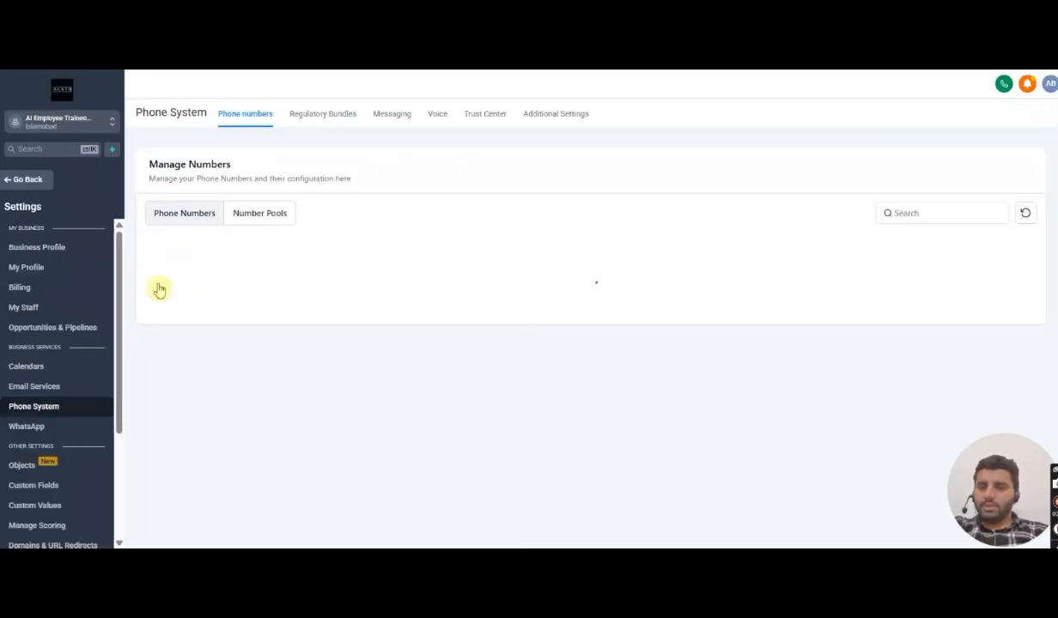
# - Exit the Phone System settings and return to the sub-account's Launchpad
pyautogui.click(32, 185)
pyautogui.click(33, 186)
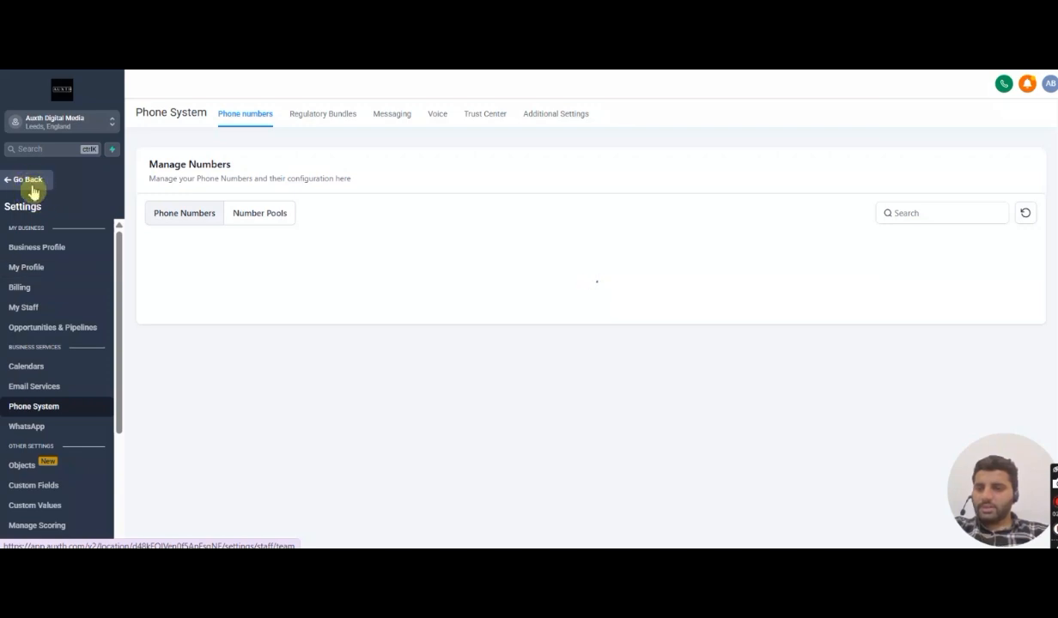
pyautogui.click(57, 258)
pyautogui.click(43, 180)
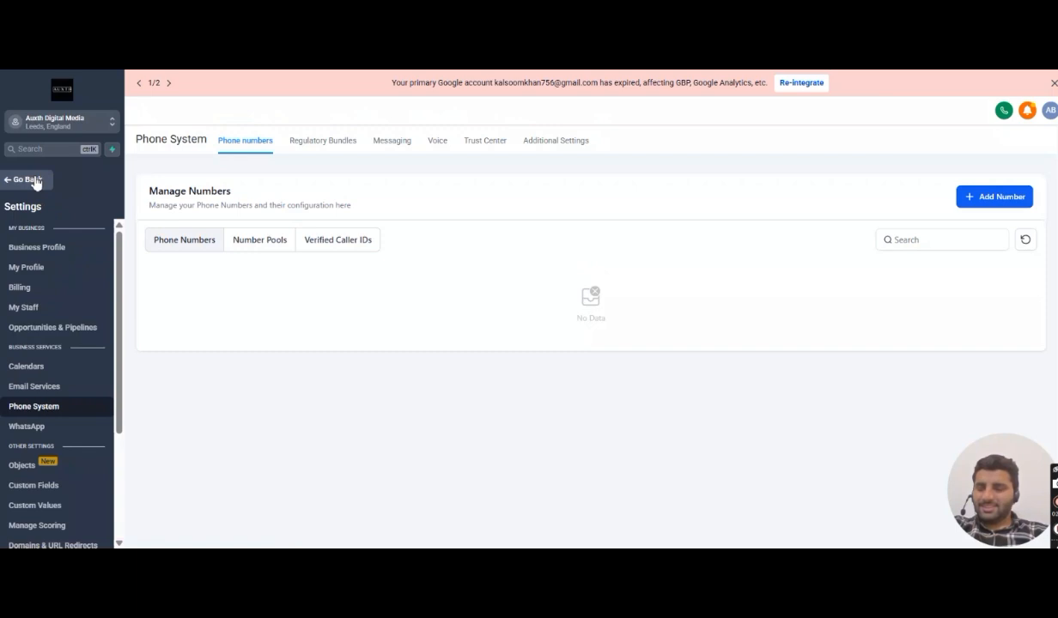
pyautogui.moveTo(118, 259); pyautogui.dragTo(118, 232)
pyautogui.click(23, 179)
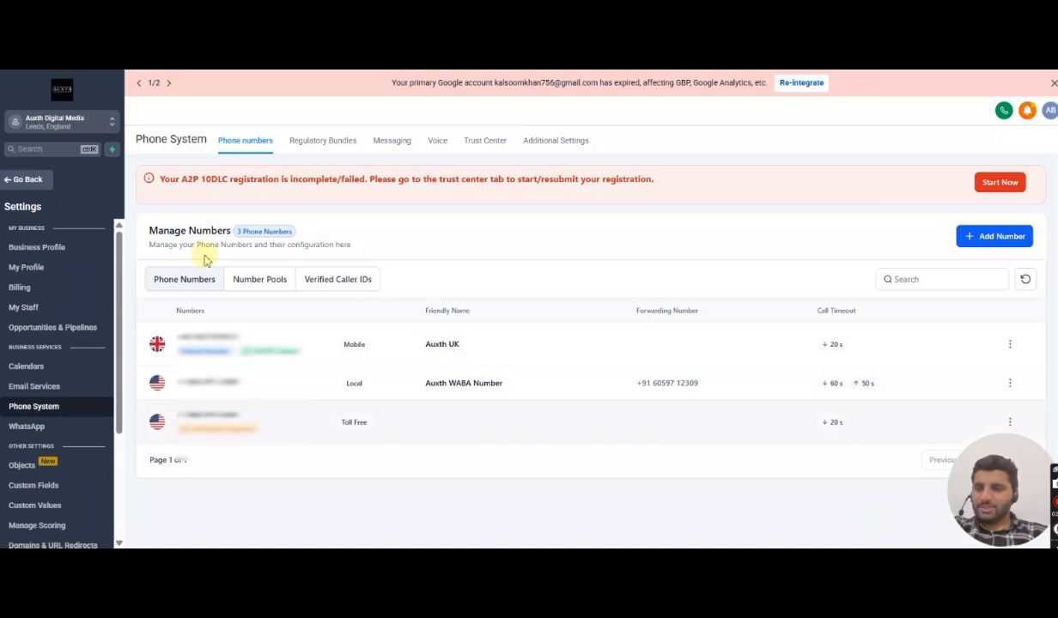
pyautogui.click(17, 182)
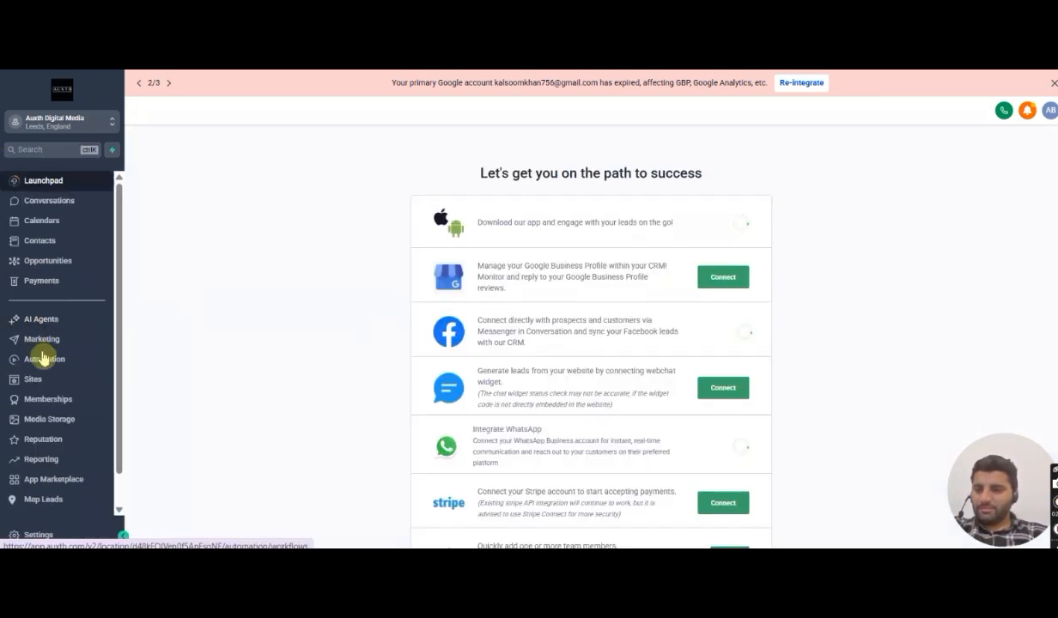
# - Open the Jessica voice agent from the Voice AI agent list under AI Agents
pyautogui.click(58, 325)
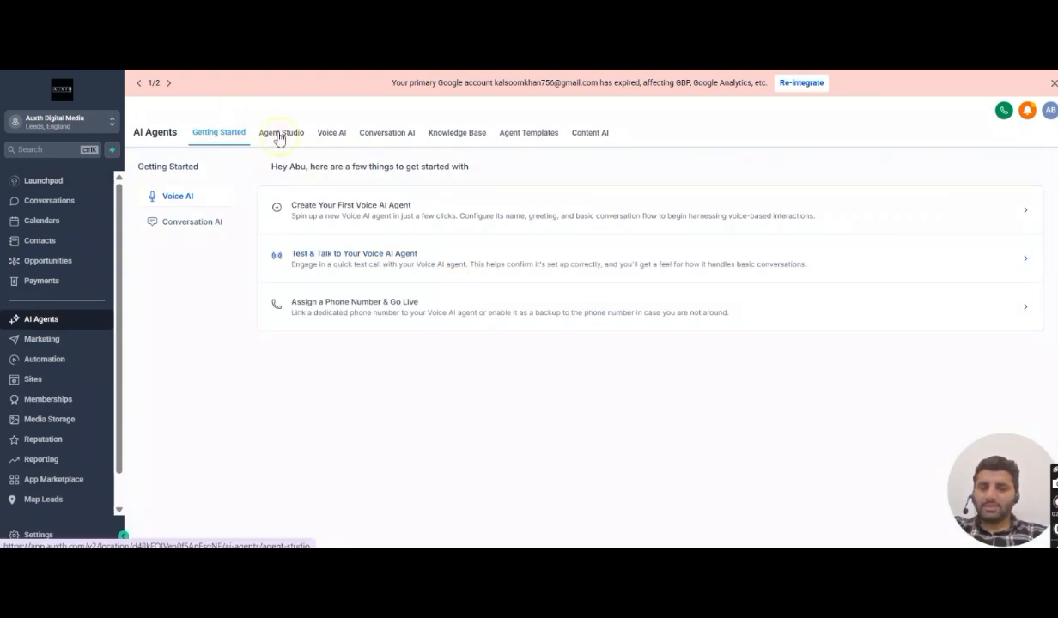
pyautogui.click(336, 135)
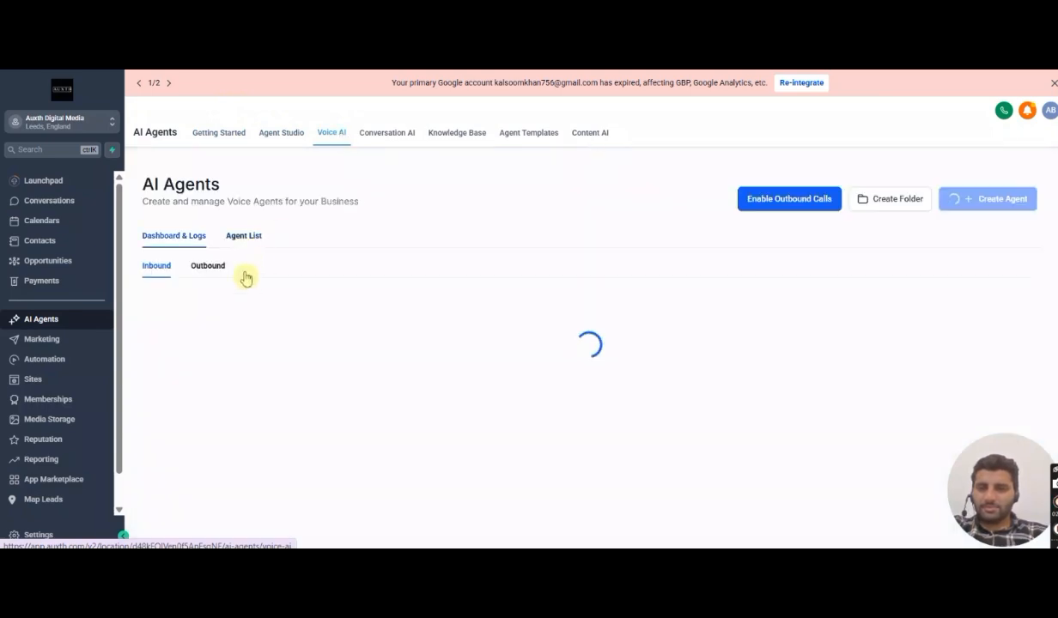
pyautogui.click(237, 234)
pyautogui.click(238, 234)
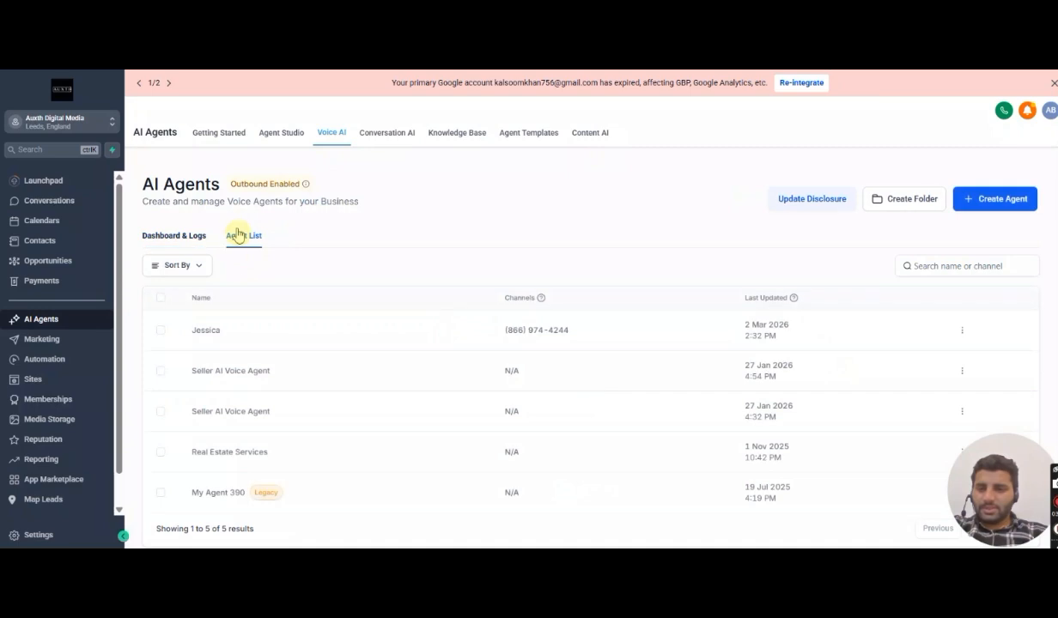
pyautogui.click(206, 335)
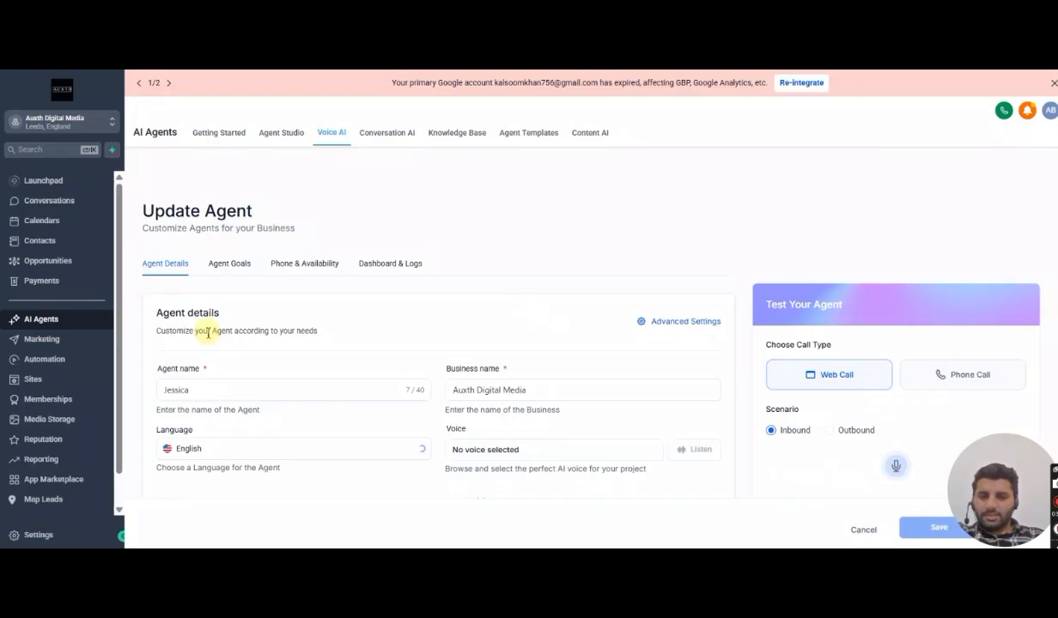
# - Return to the Voice AI dashboard and open the My Staff settings of Auxth Digital Media
pyautogui.click(203, 43)
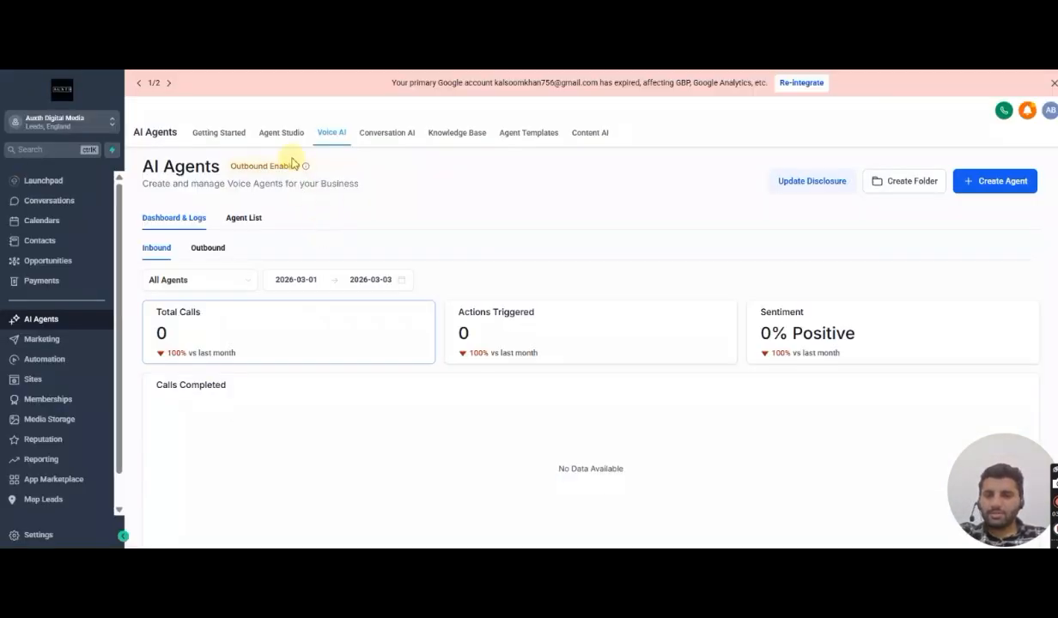
pyautogui.click(43, 536)
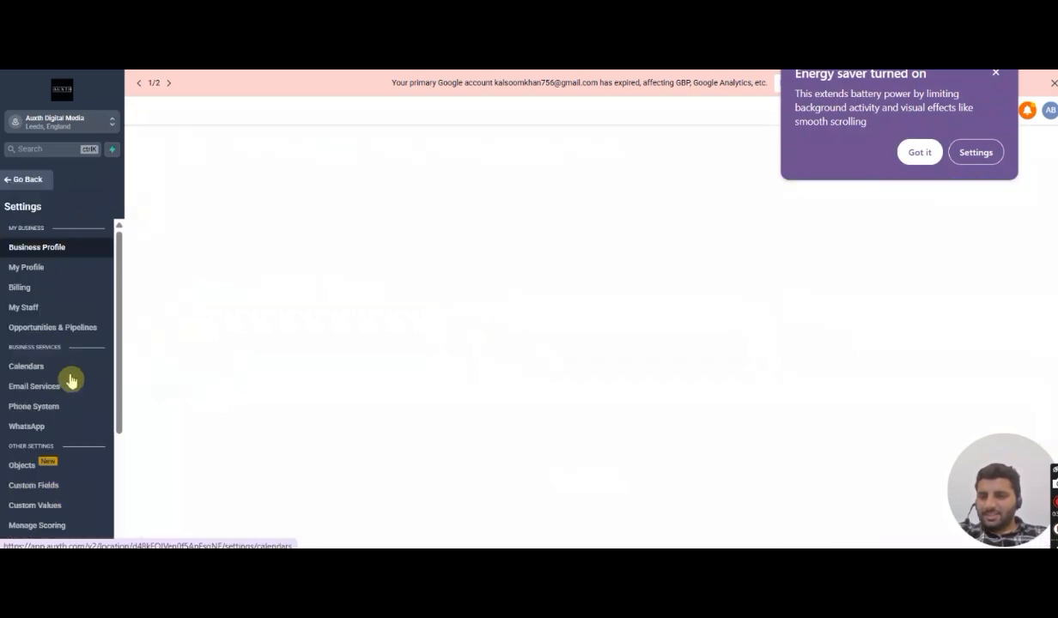
pyautogui.click(34, 306)
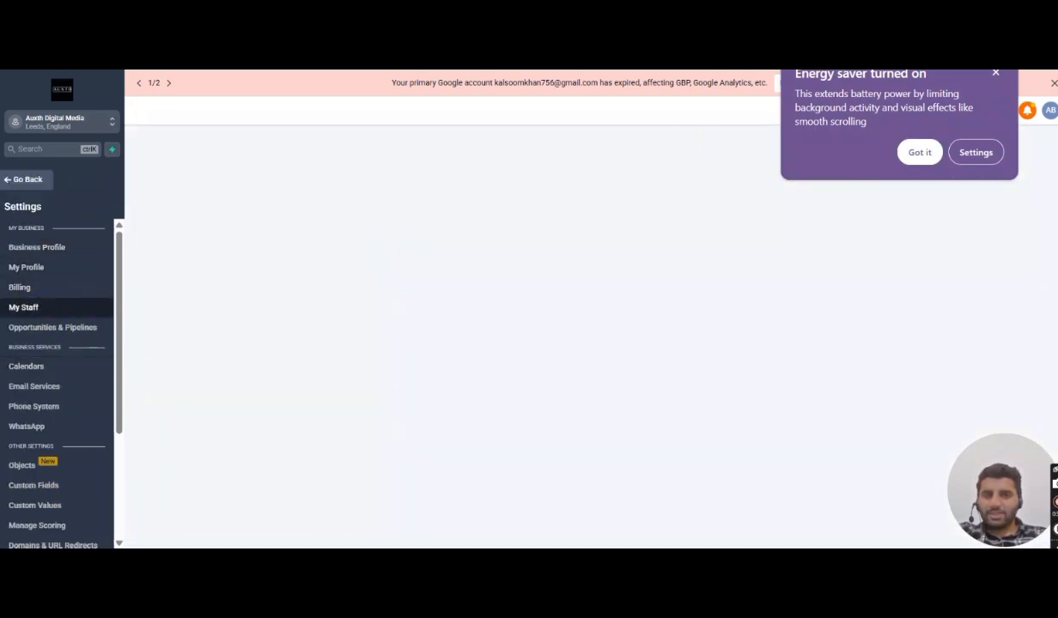
# - Dismiss the energy saver notice and open the Roles & Permissions settings of the first staff member in the list
pyautogui.click(996, 75)
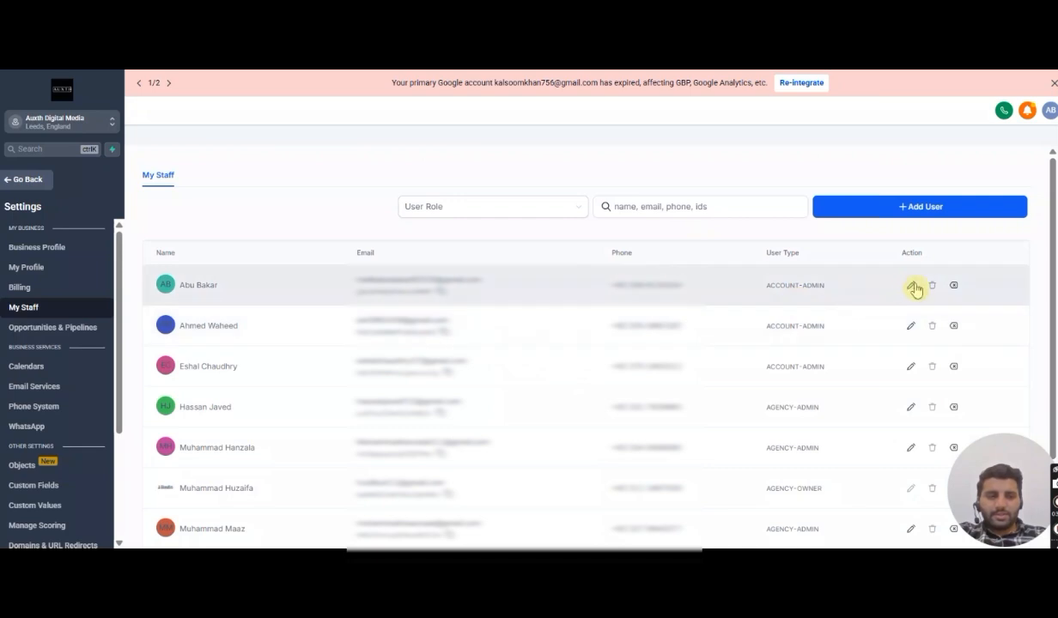
pyautogui.click(913, 286)
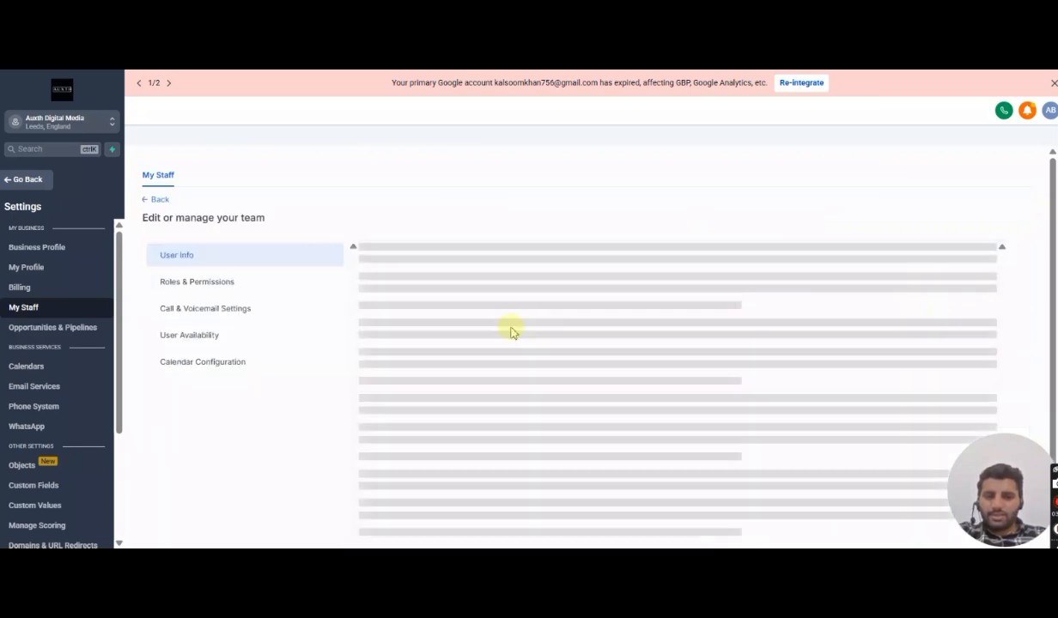
pyautogui.click(220, 286)
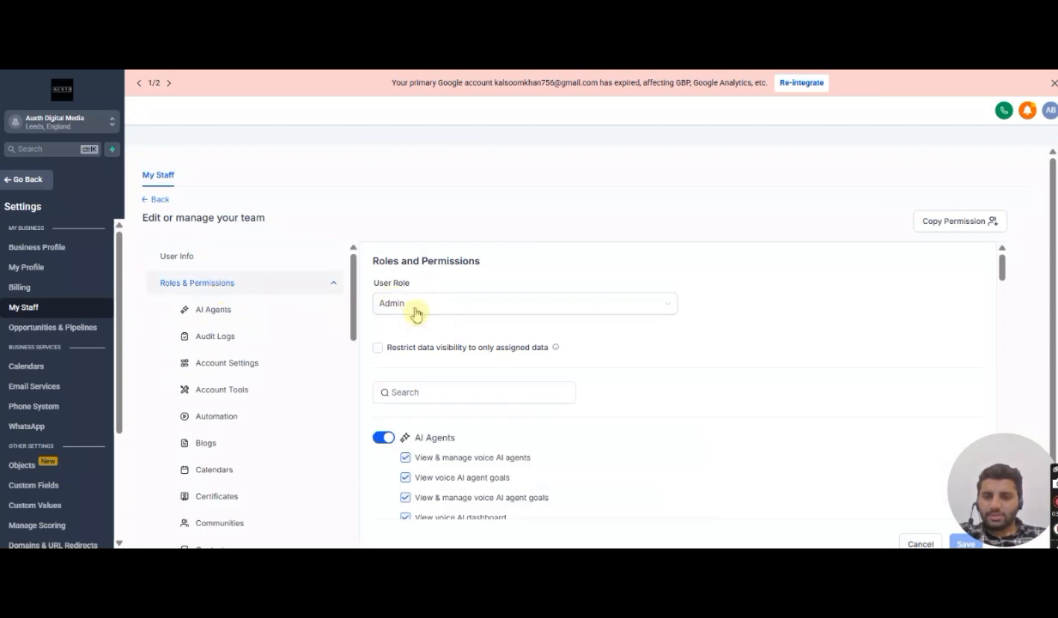
# - Try to save the staff member with all AI Agents permissions turned off, then restore those permissions and cancel the edit
pyautogui.scroll(-1, 415, 314)
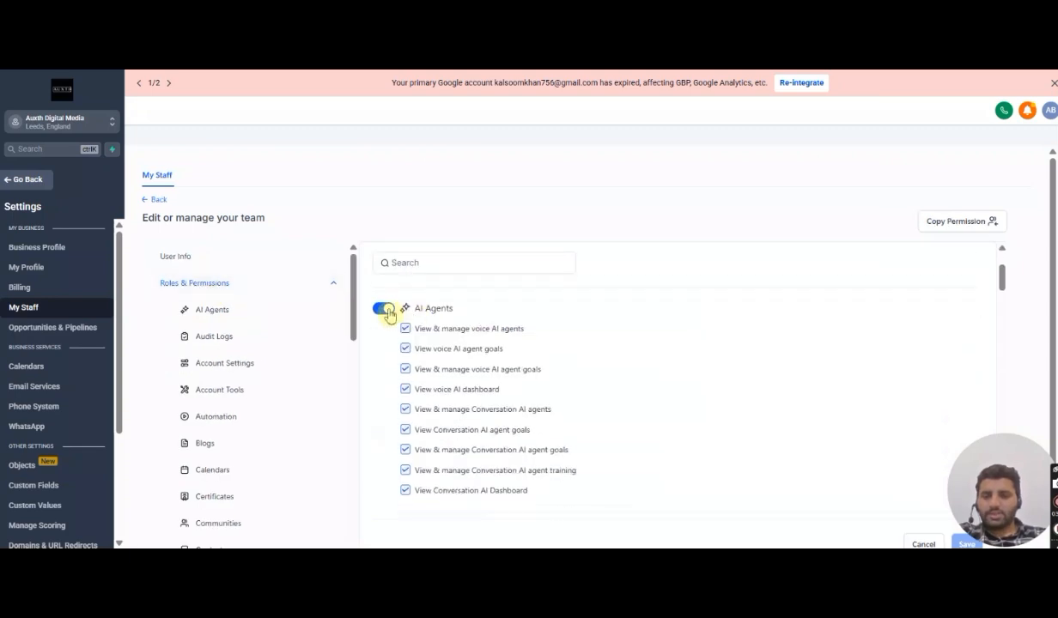
pyautogui.click(388, 315)
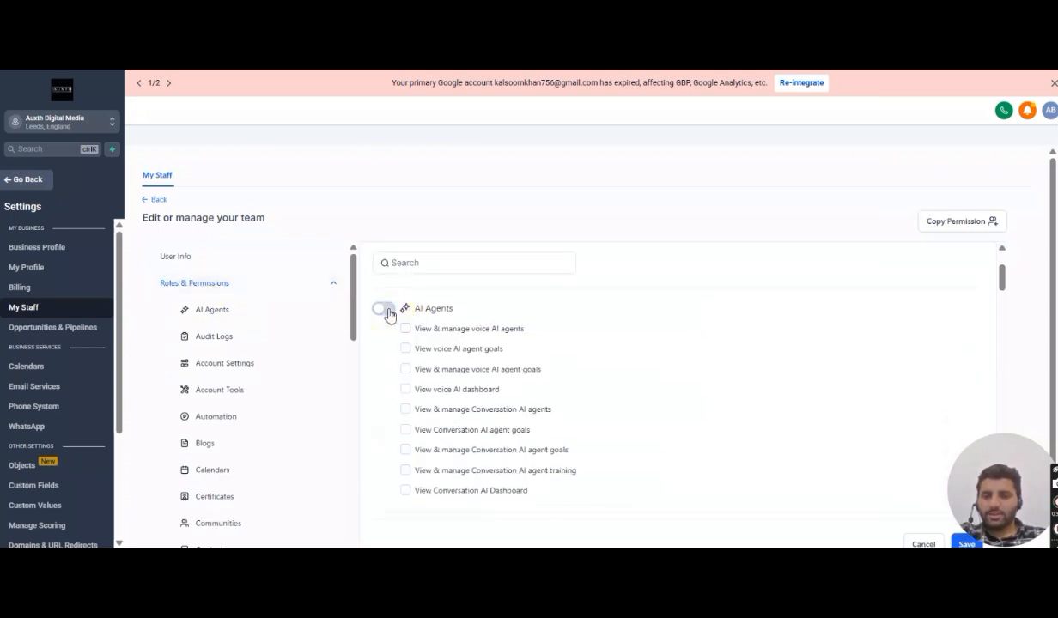
pyautogui.click(964, 541)
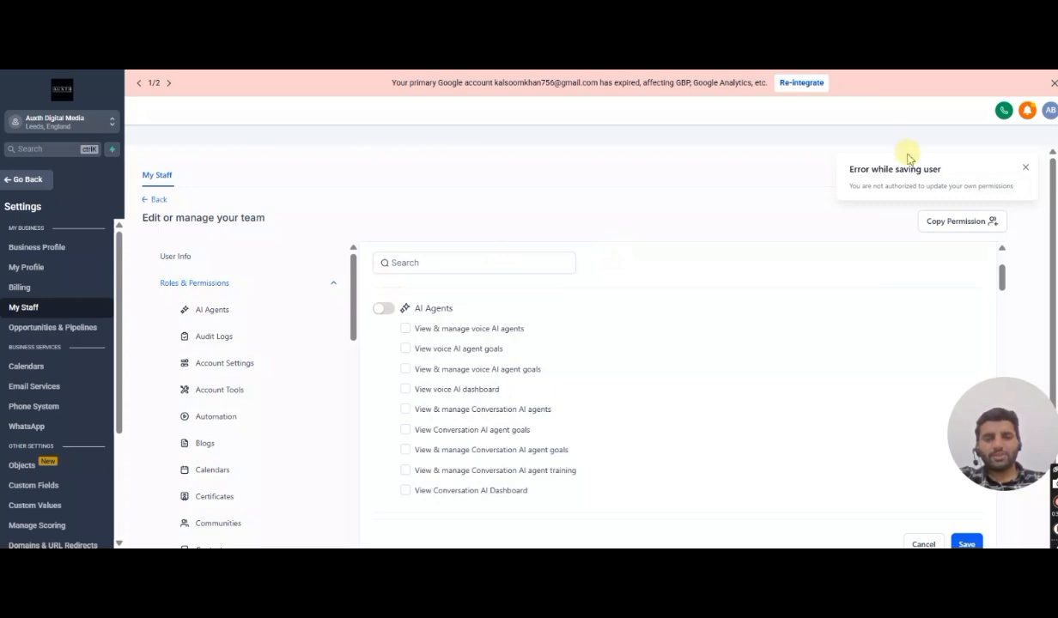
pyautogui.click(383, 310)
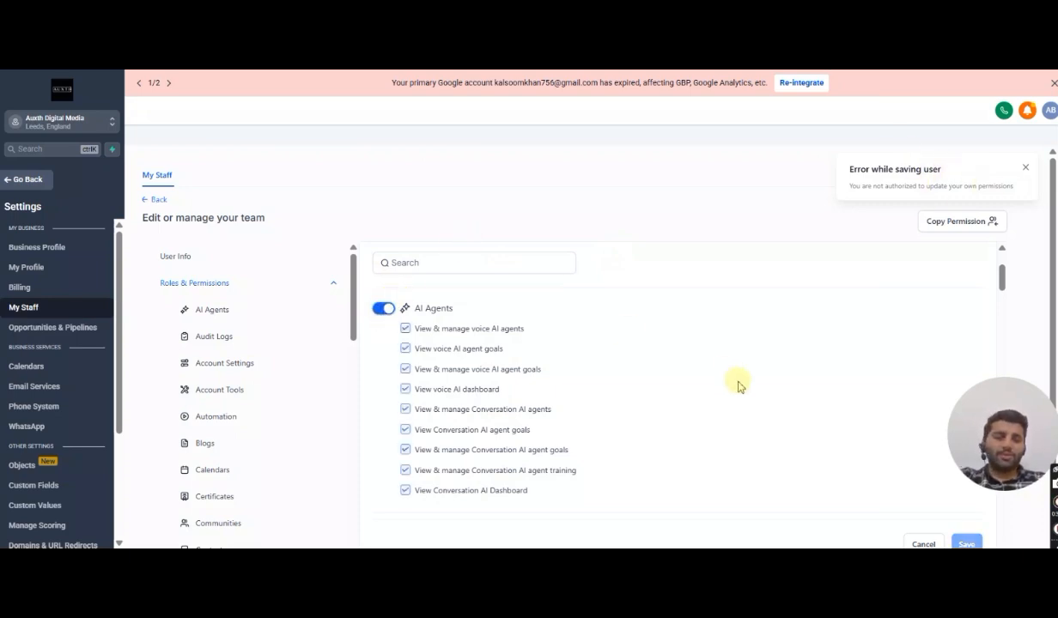
pyautogui.click(925, 542)
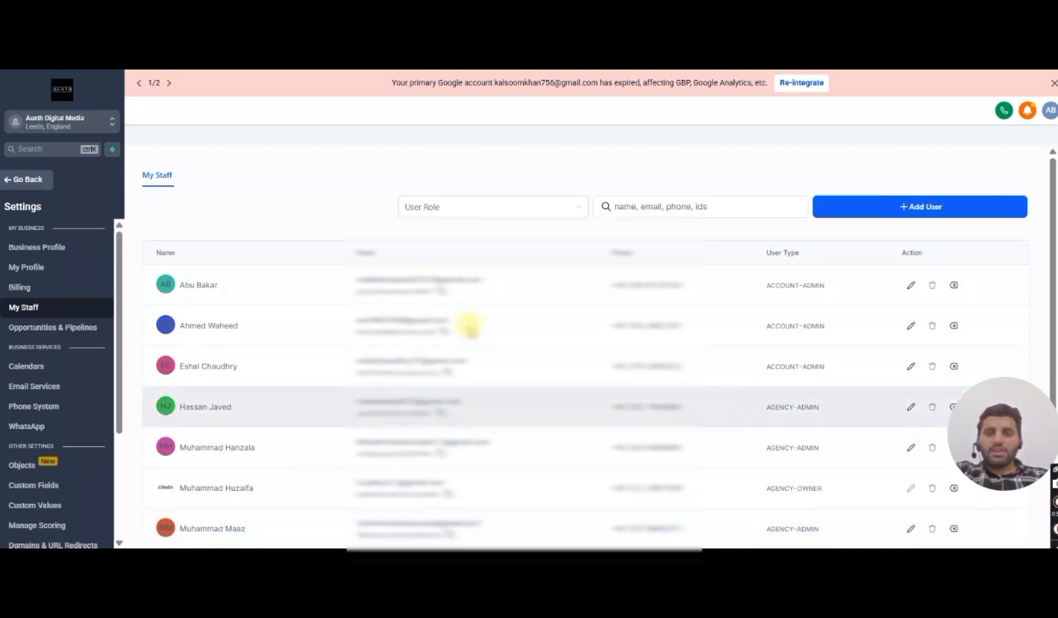
# - Look through the user types in the My Staff list and leave Settings for the Voice AI dashboard
pyautogui.scroll(-1, 420, 316)
pyautogui.scroll(-5, 424, 316)
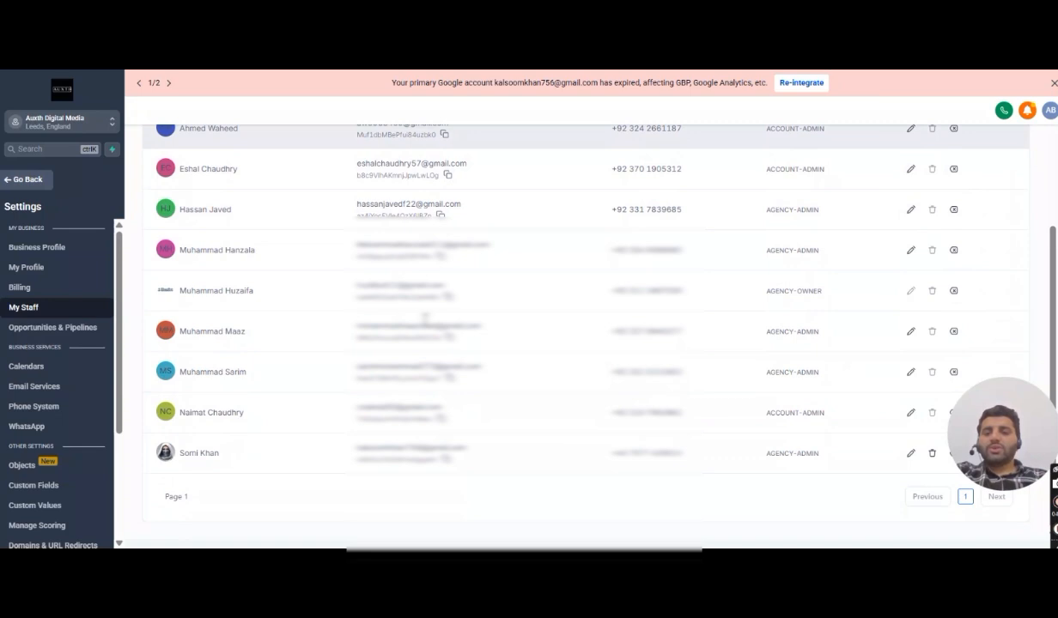
pyautogui.scroll(5, 425, 317)
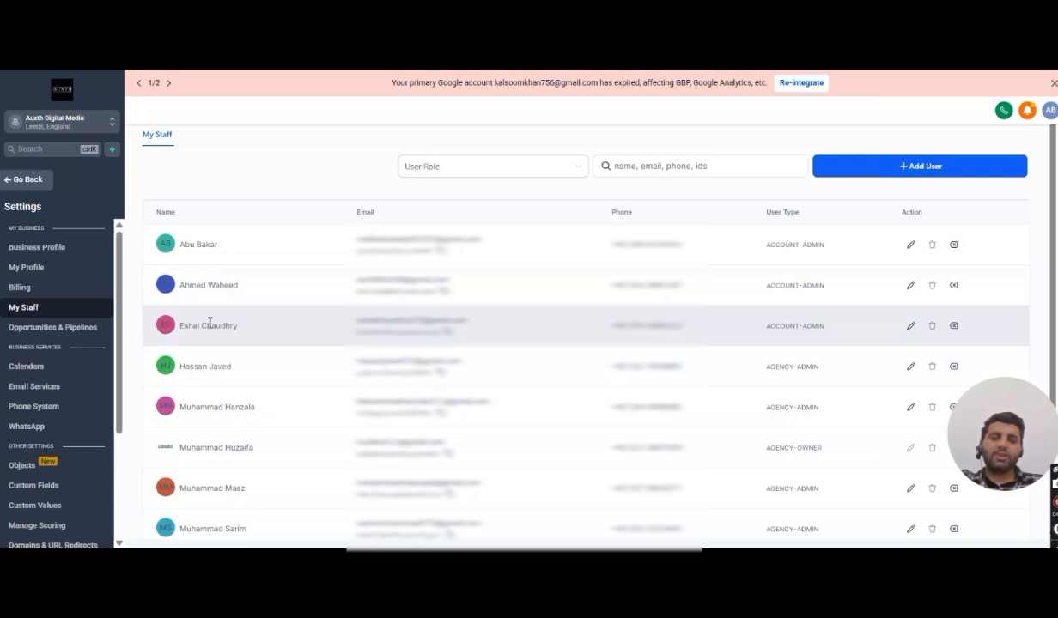
pyautogui.click(26, 180)
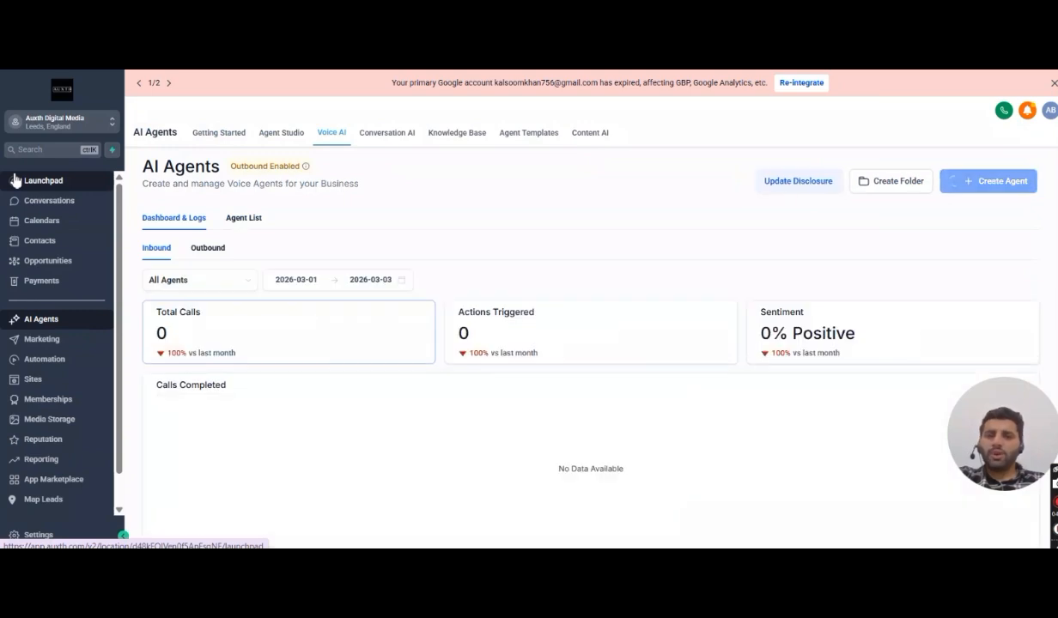